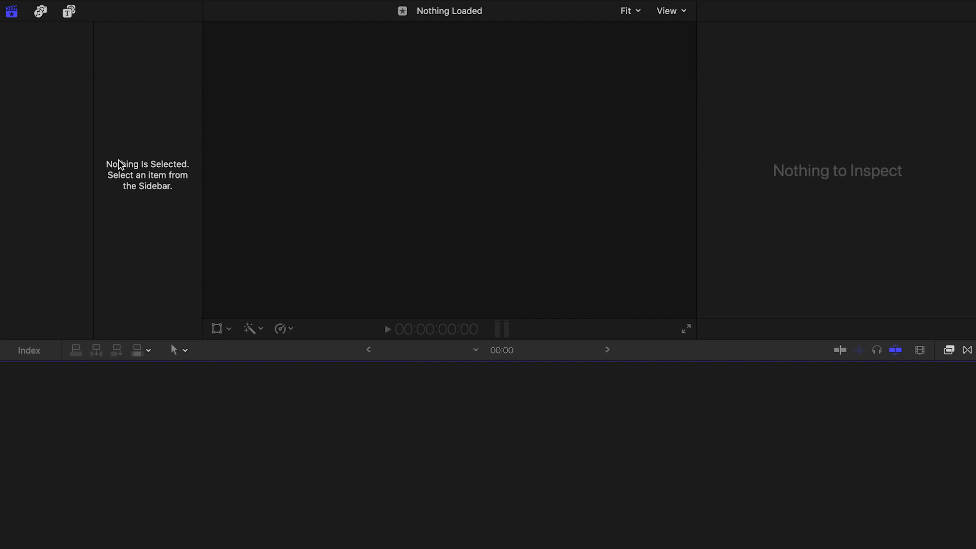
- Create a new library named Tutorial and save it on the Desktop
mouse_move(143, 4)
left_click(114, 7)
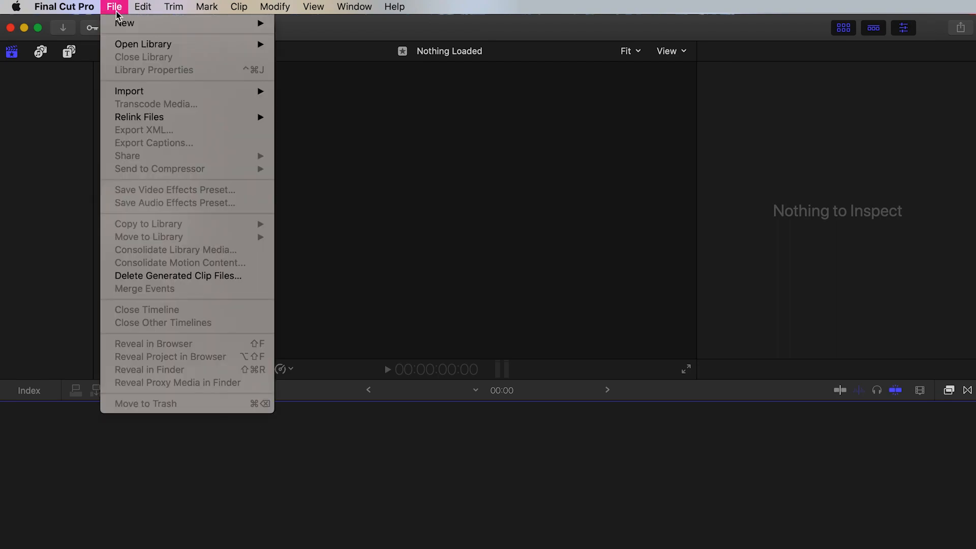
mouse_move(121, 23)
left_click(285, 55)
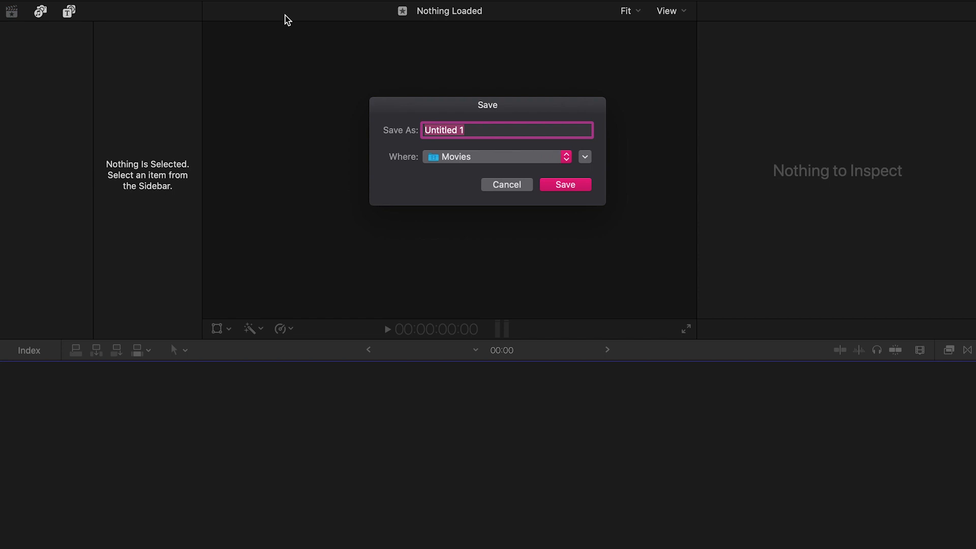
left_click_drag(487, 107, 447, 128)
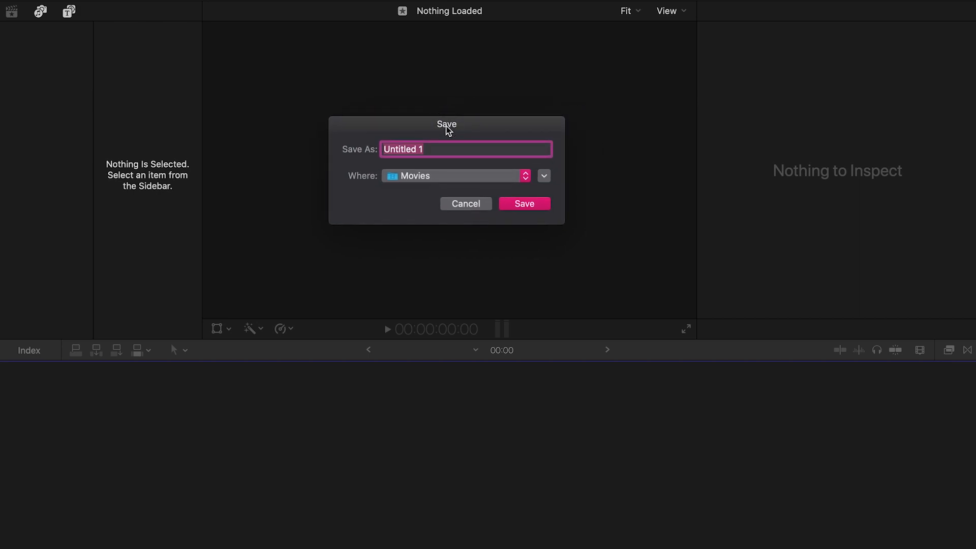
type("PokemonTutorial")
key("super+d")
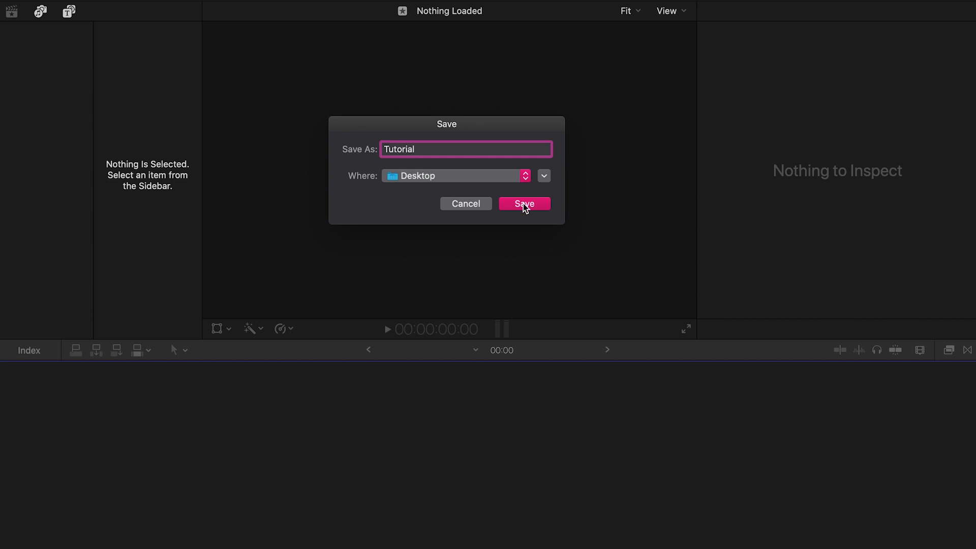
key("Return")
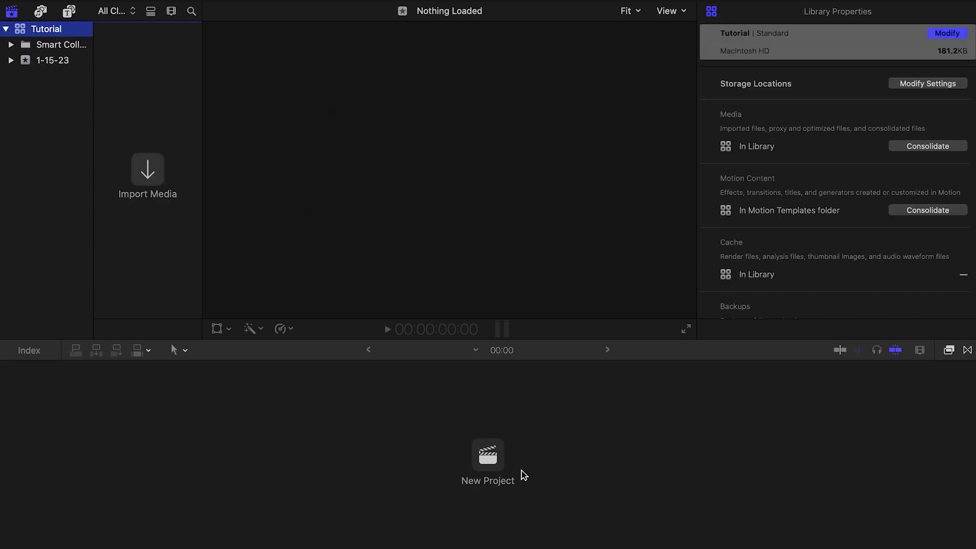
- Create a new project named Photoshop in the 1-15-23 event
left_click(486, 457)
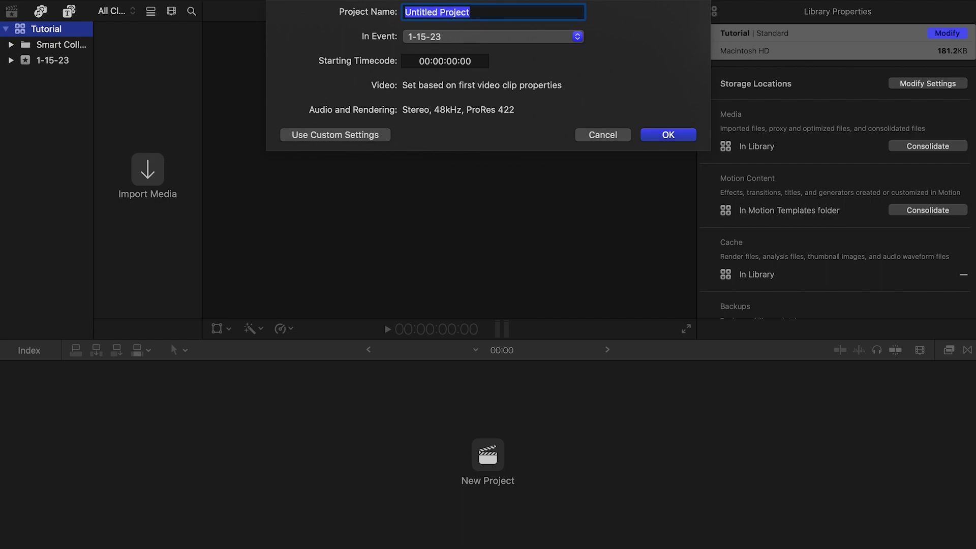
type("Photoshop")
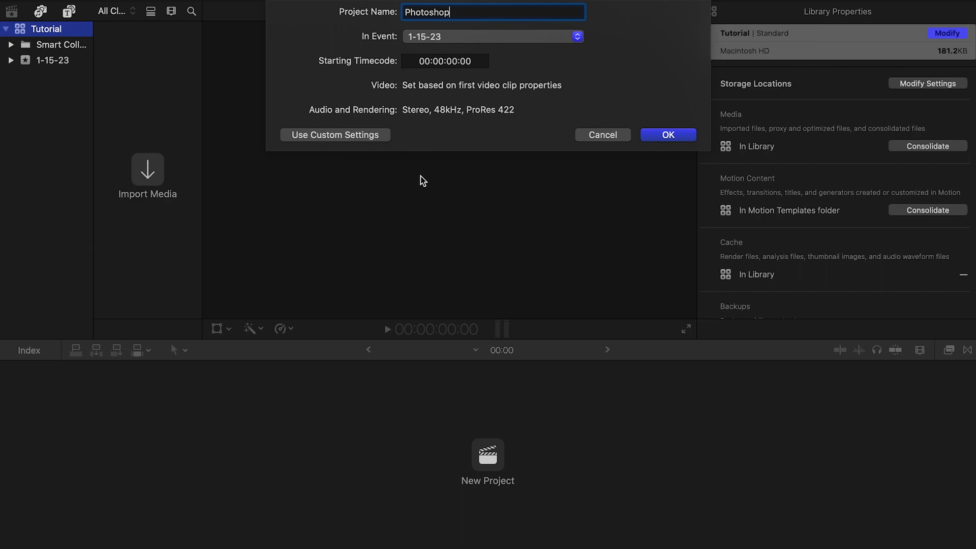
left_click(655, 135)
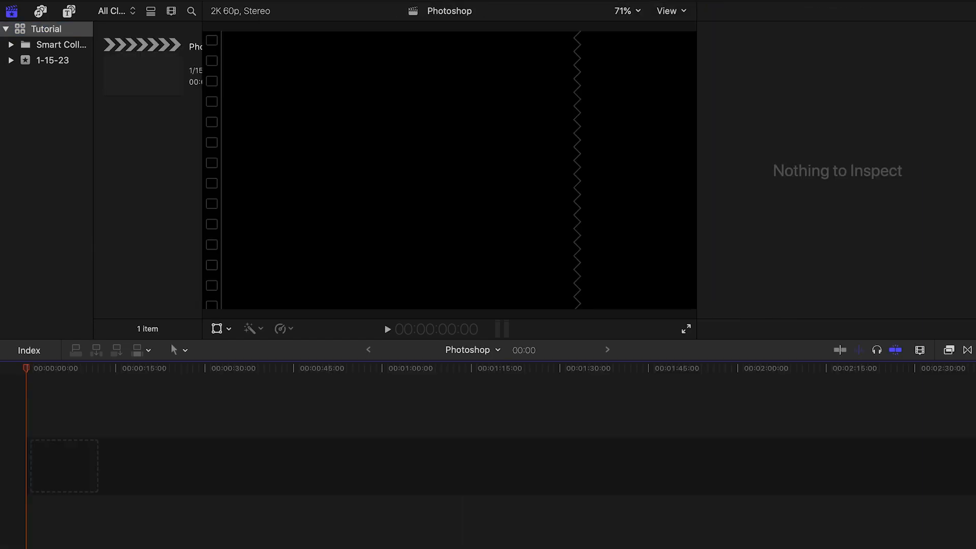
- Change the Photoshop project's video format to 1080p HD
left_click(253, 368)
left_click(115, 369)
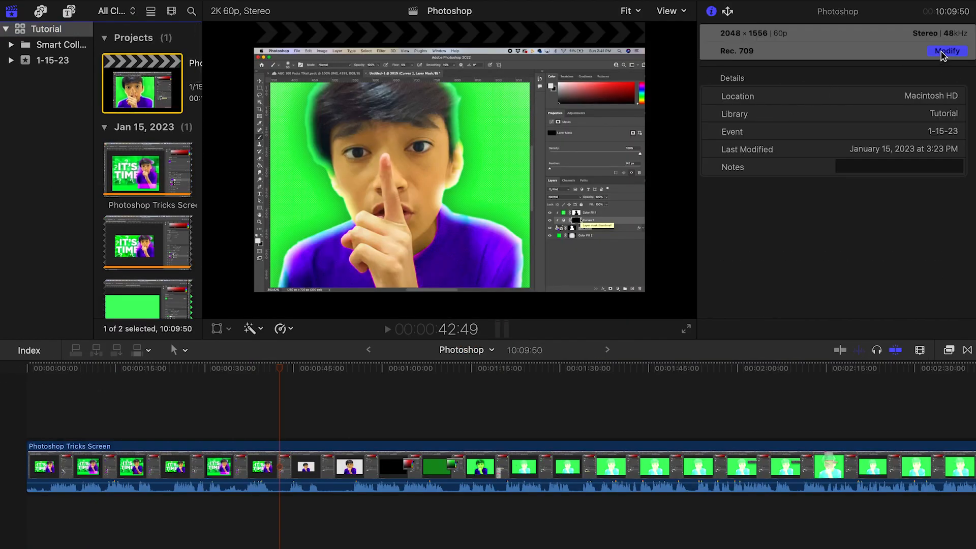
scroll(143, 71, "up", 1)
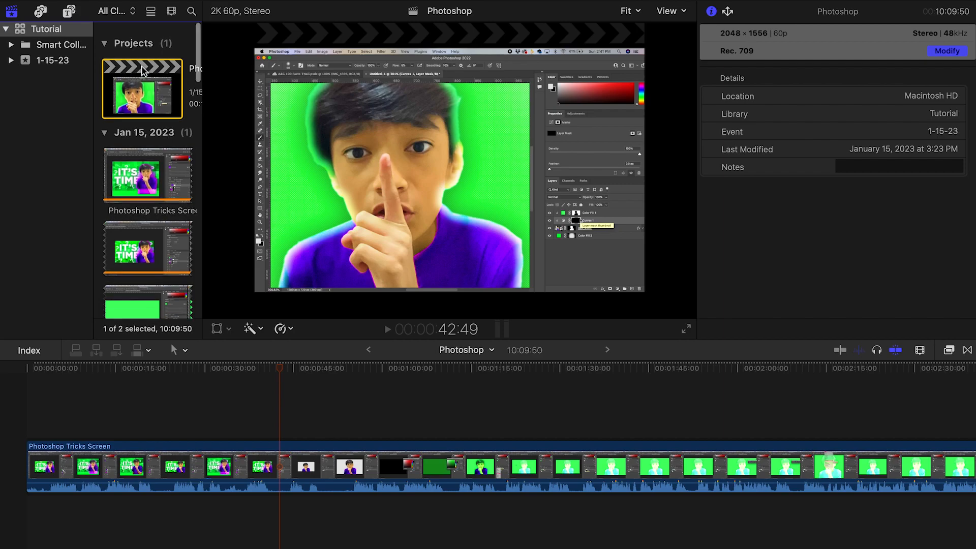
scroll(143, 71, "up", 2)
scroll(143, 71, "down", 5)
scroll(144, 71, "up", 5)
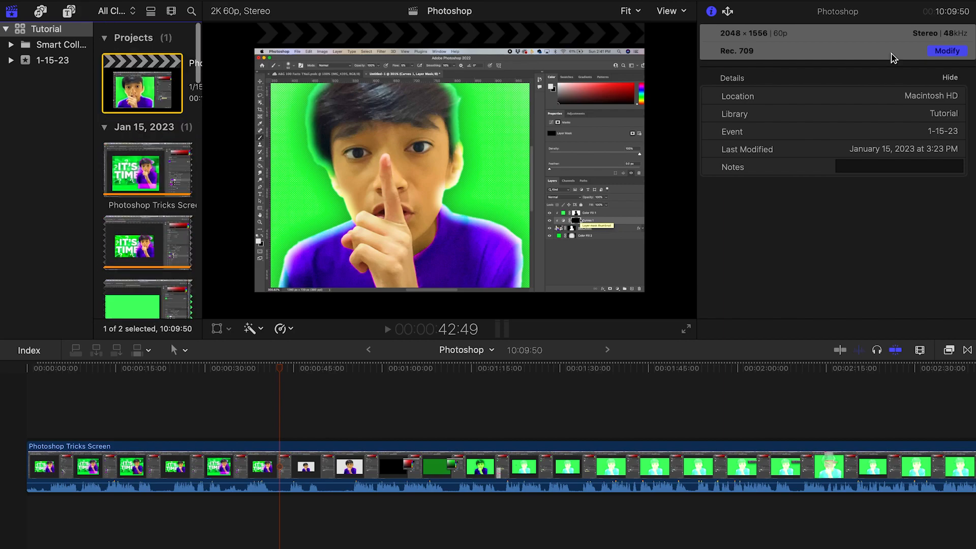
left_click(946, 50)
left_click(446, 61)
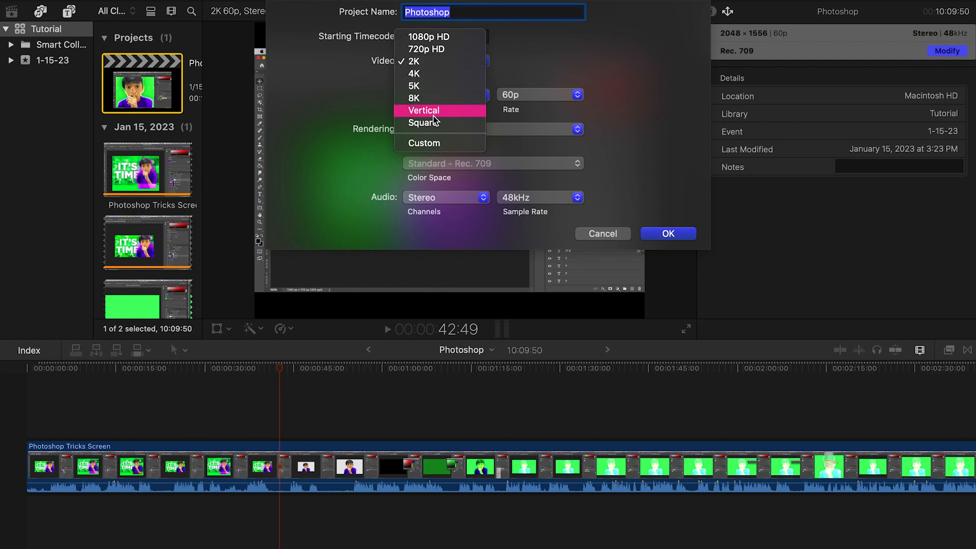
left_click(434, 43)
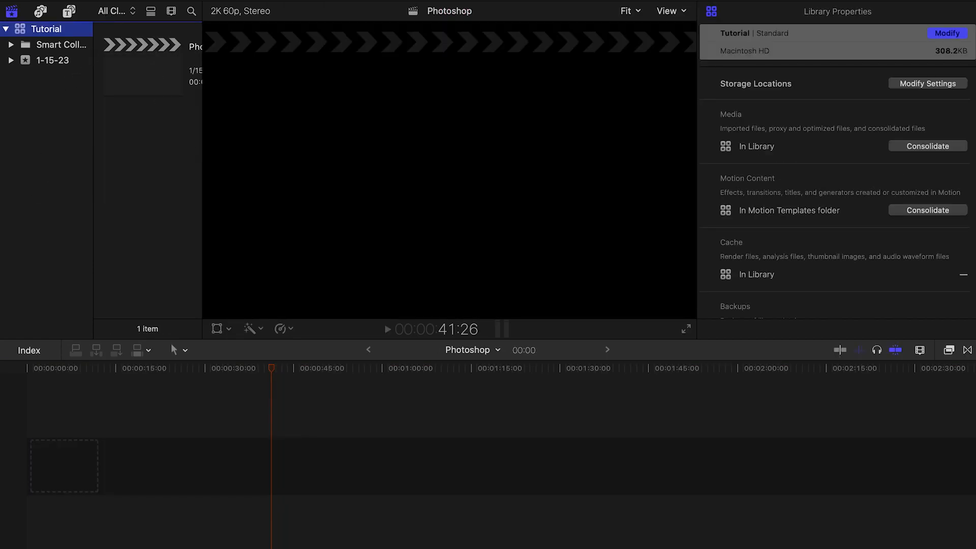
left_click(109, 0)
mouse_move(146, 50)
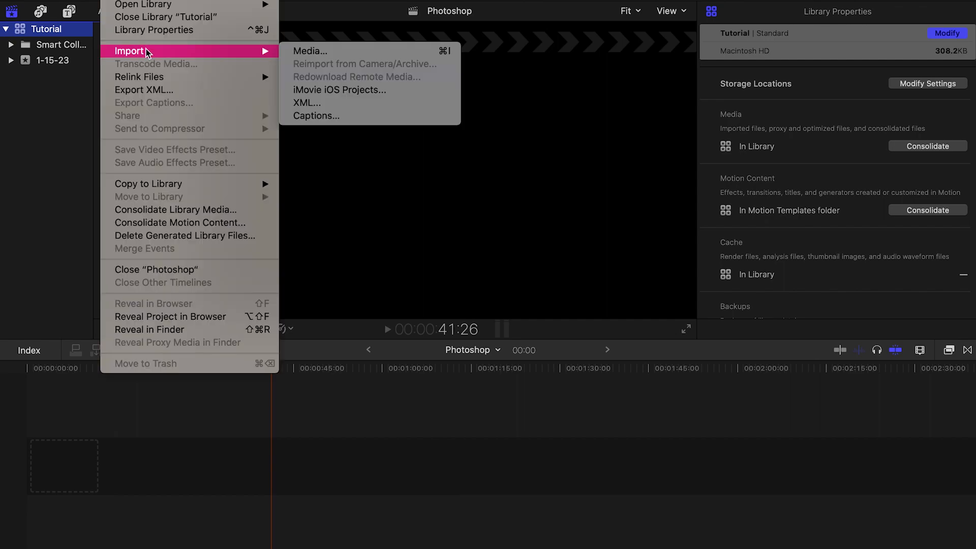
left_click(298, 50)
- Add the Photoshop Tricks Screen video from the Desktop folder to the start of the project's timeline
left_click(283, 485)
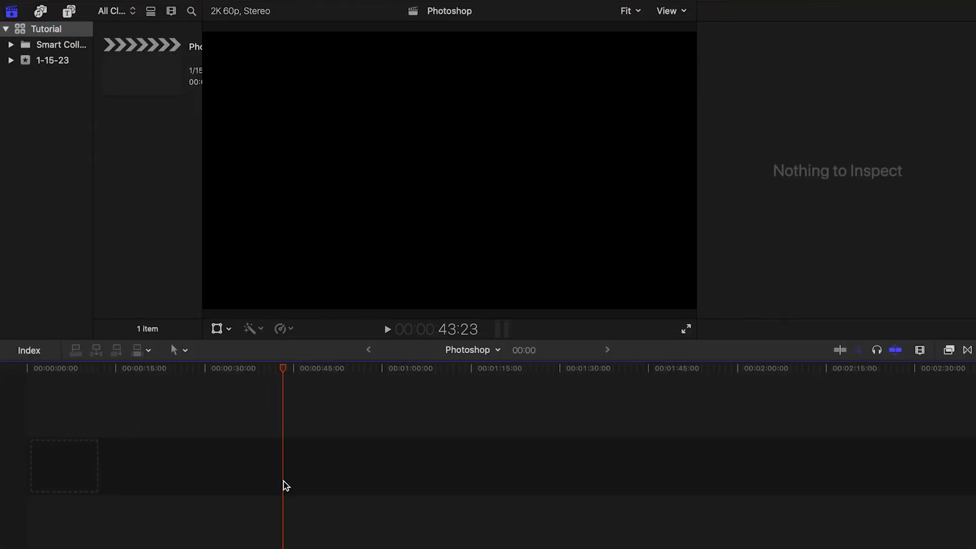
left_click(1, 184)
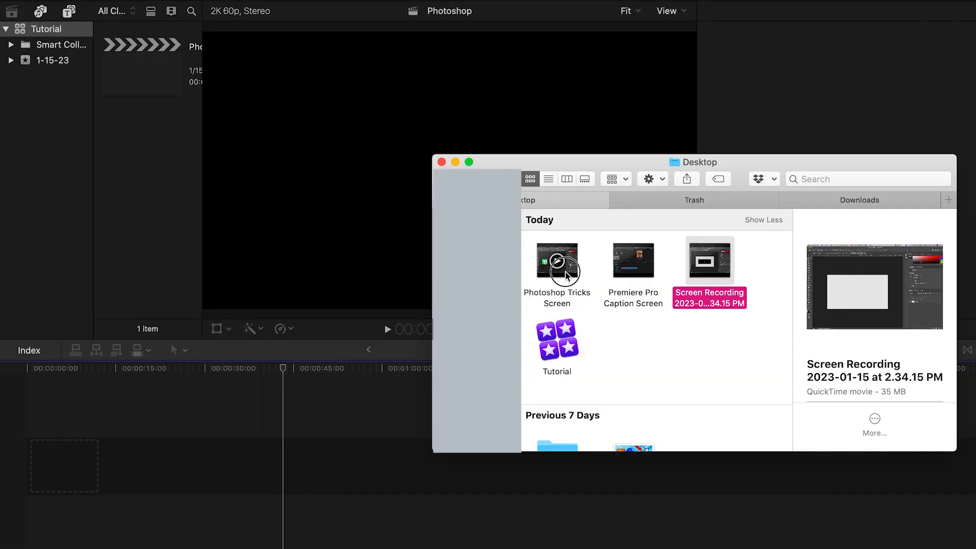
left_click_drag(564, 270, 191, 468)
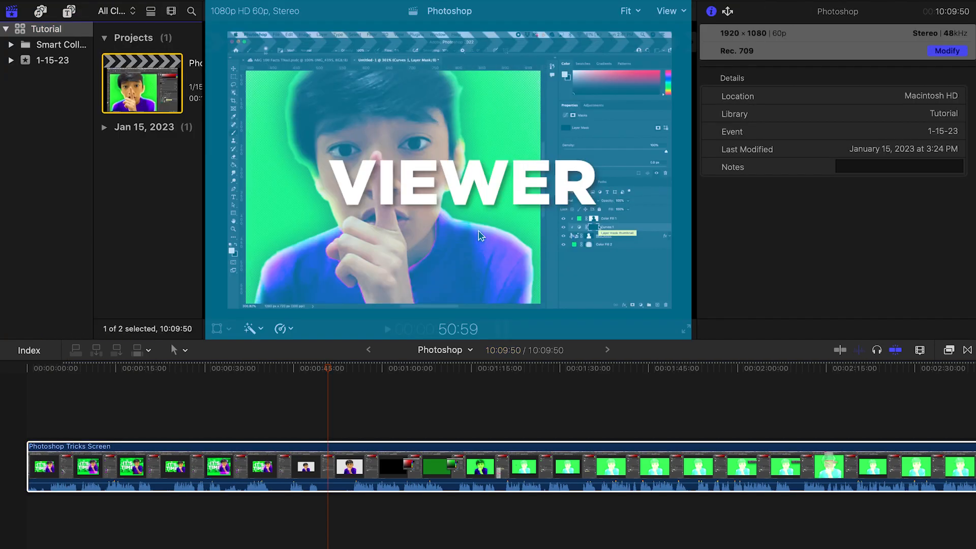
- Scale the Photoshop Tricks Screen clip uniformly to 113% so that it fills the frame
left_click_drag(261, 432, 182, 381)
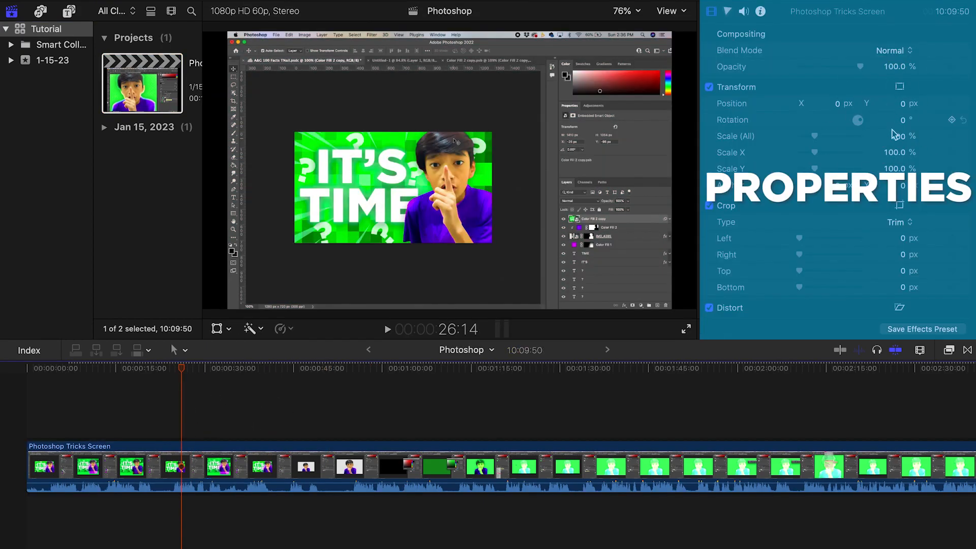
left_click_drag(897, 136, 897, 131)
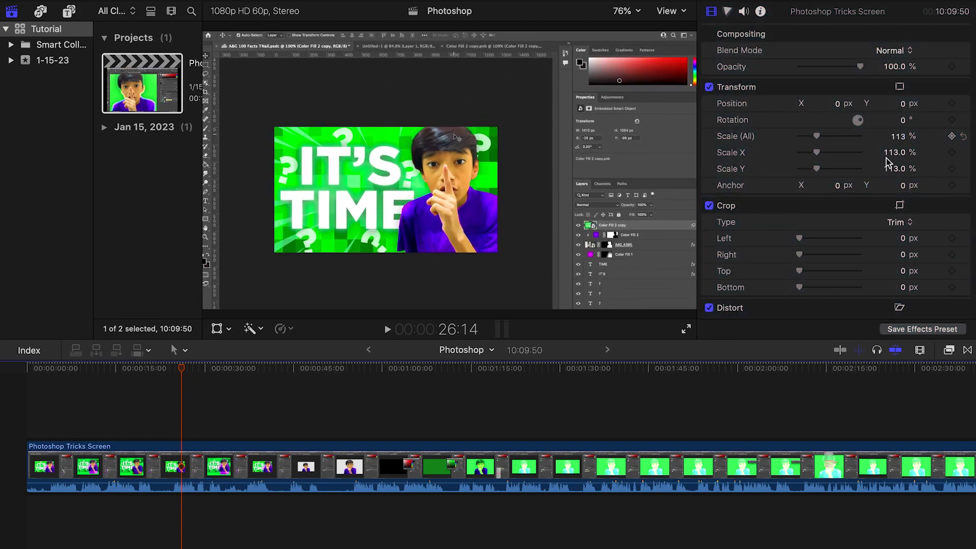
scroll(888, 148, "down", 5)
scroll(847, 155, "up", 5)
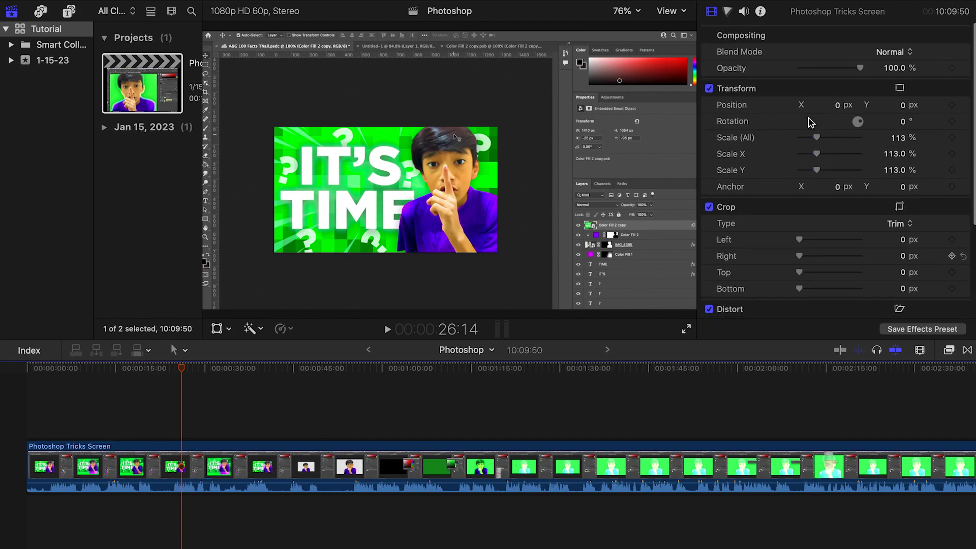
- Try lowering the clip's opacity to 20.79%, undo it, and look through the available blend modes
left_click_drag(847, 70, 813, 71)
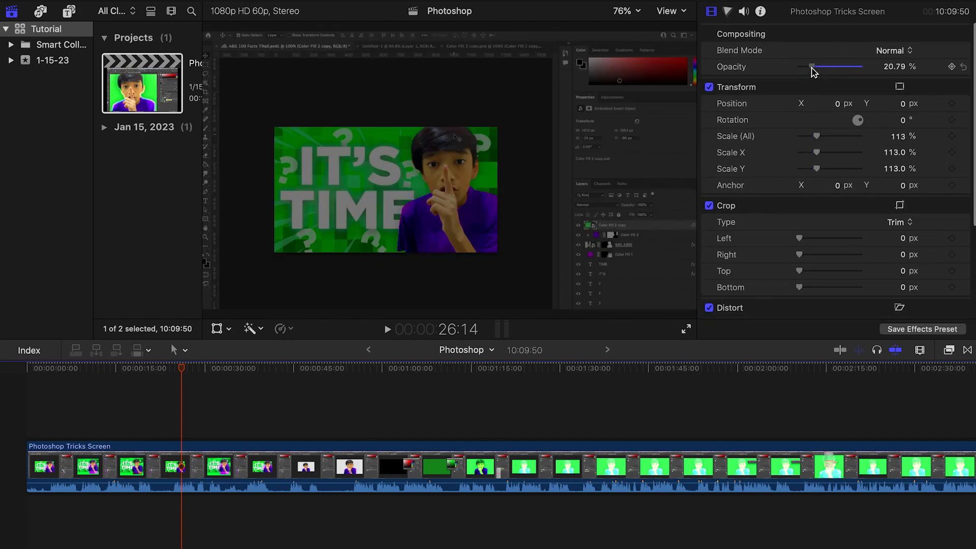
key("super+z")
left_click(892, 50)
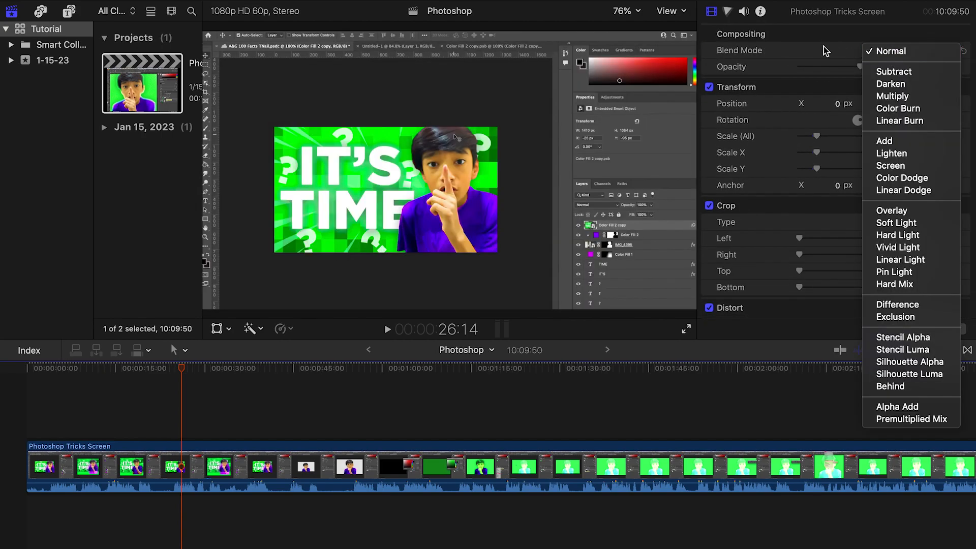
left_click(823, 49)
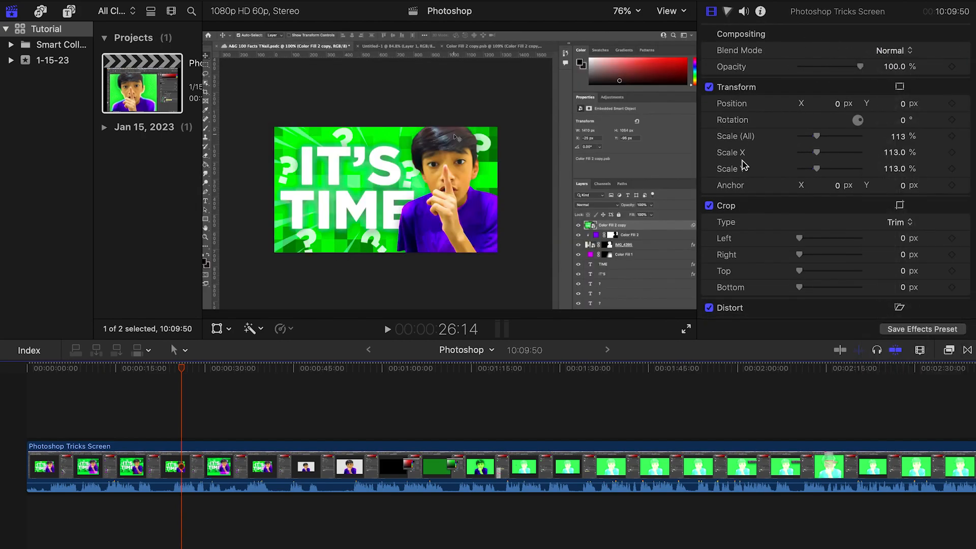
- Try raising the clip's shadow saturation to 88% on the color board, and undo the adjustment
left_click(727, 11)
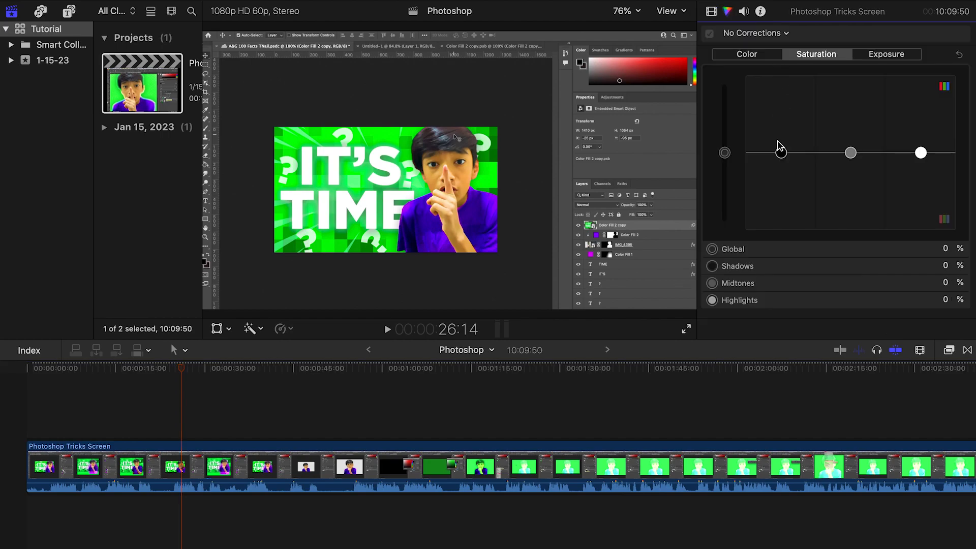
left_click_drag(781, 152, 779, 83)
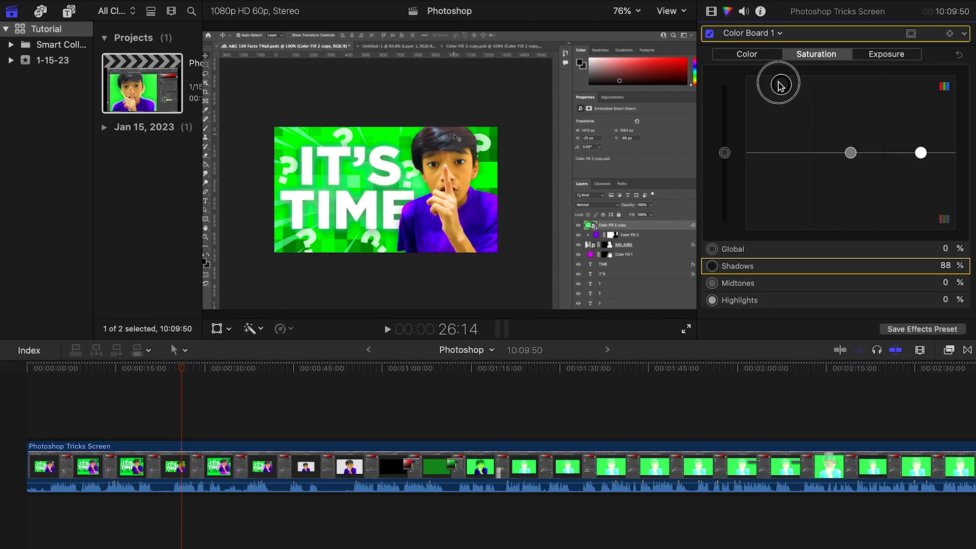
key("super+z")
left_click(744, 12)
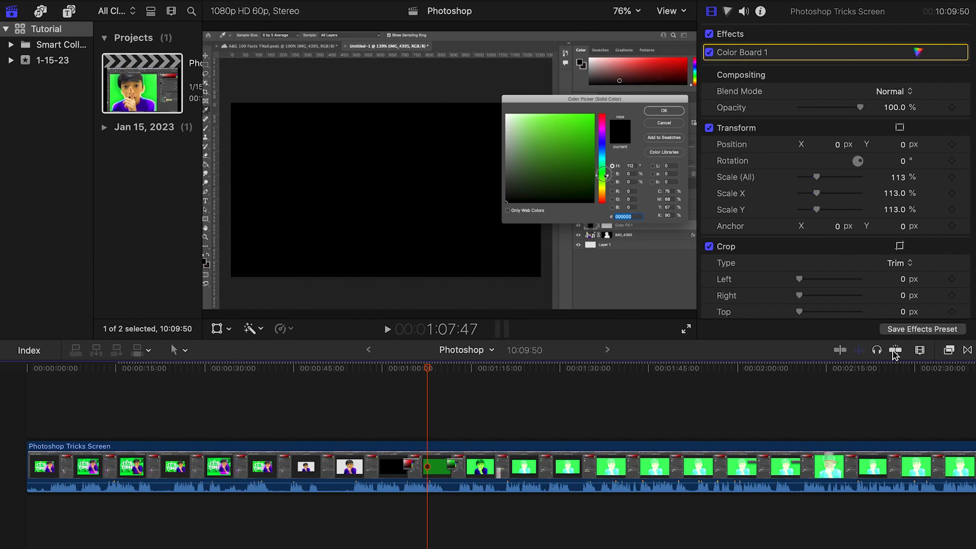
- Try splitting the clip with the Blade tool at 53:15, and undo the cut
key("b")
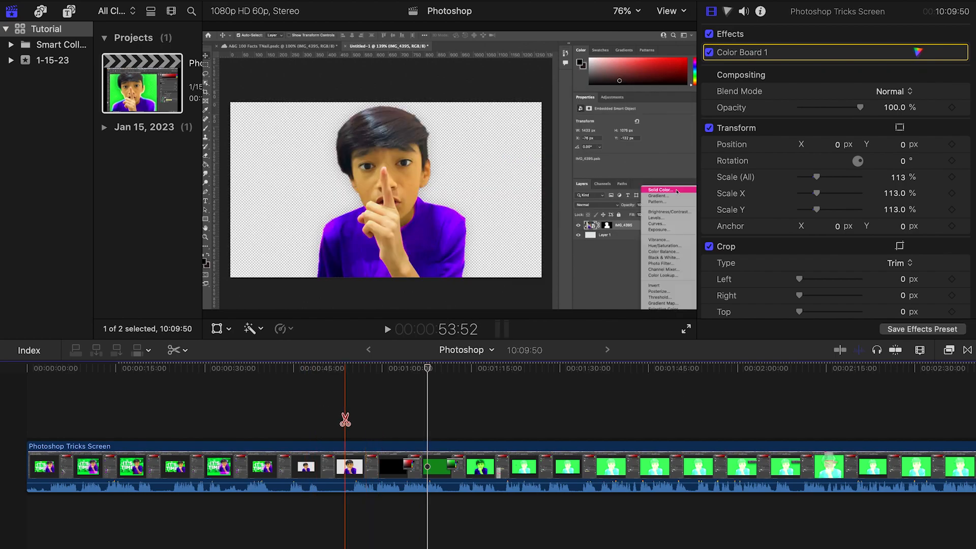
key("super+equal")
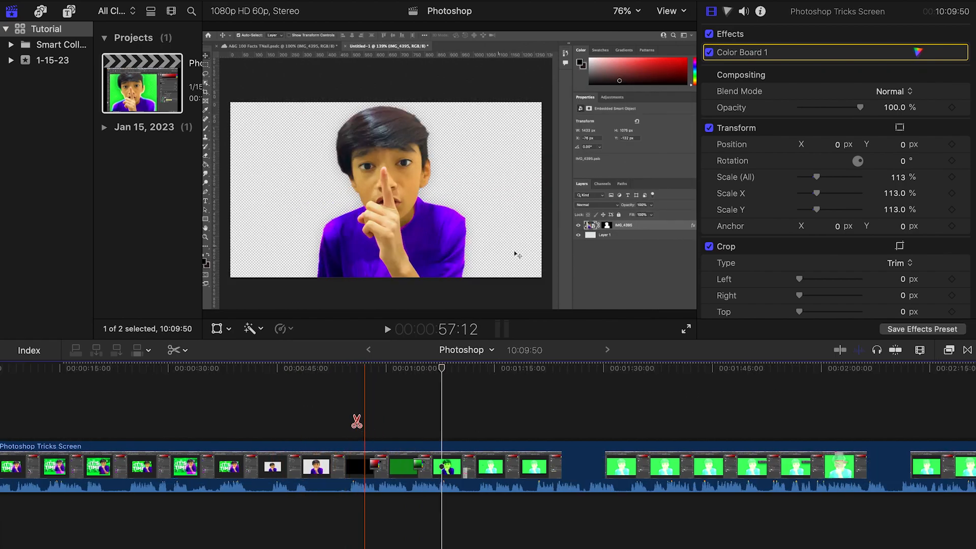
left_click(338, 428)
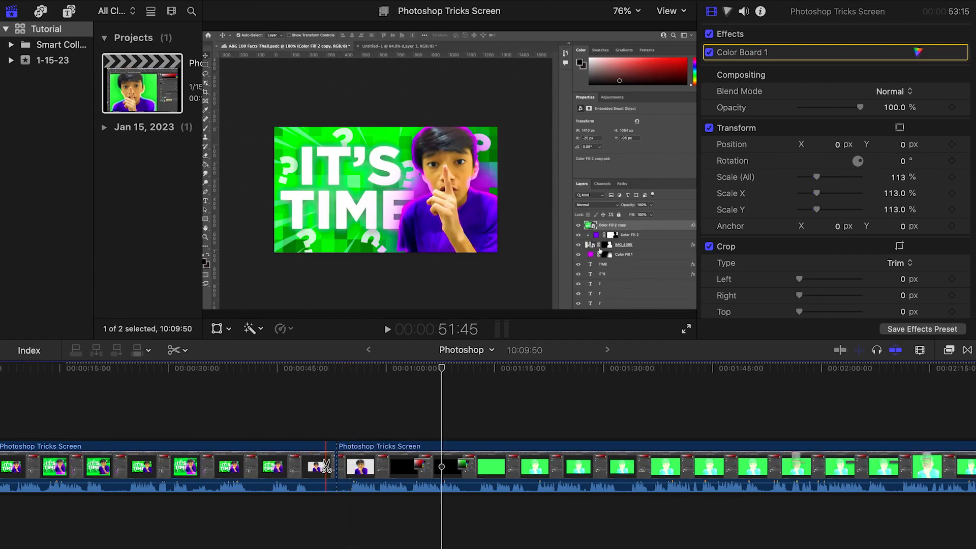
key("super+z")
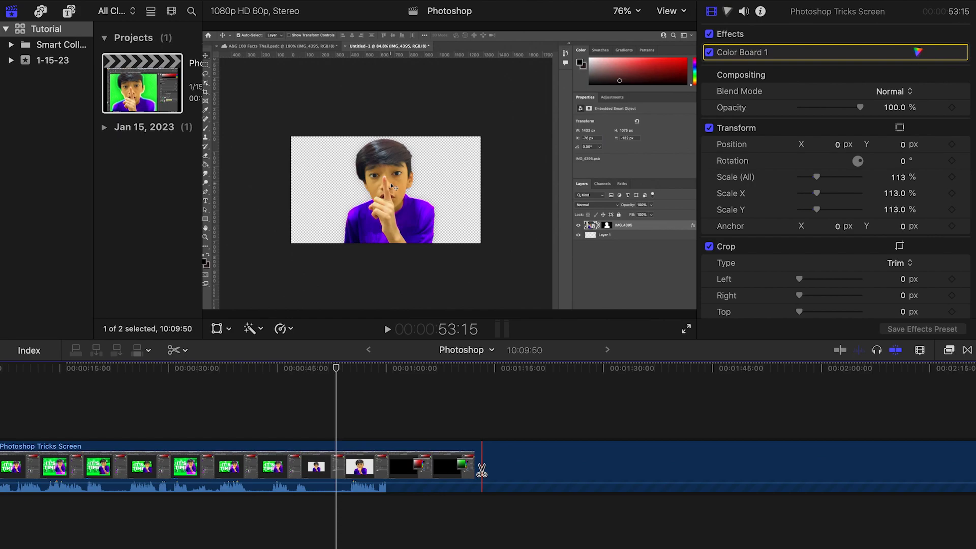
- Browse the installed video effects and view the installed transitions
left_click(949, 351)
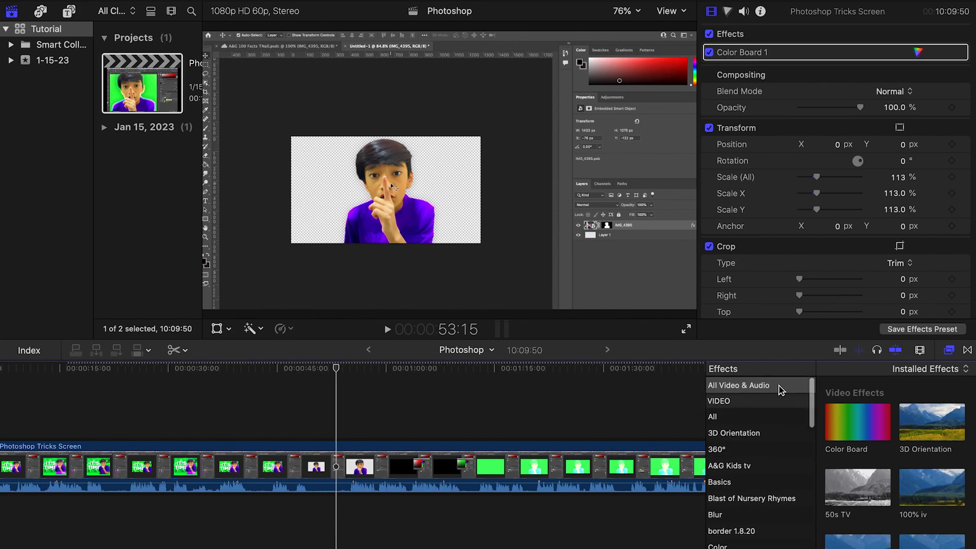
scroll(954, 483, "down", 15)
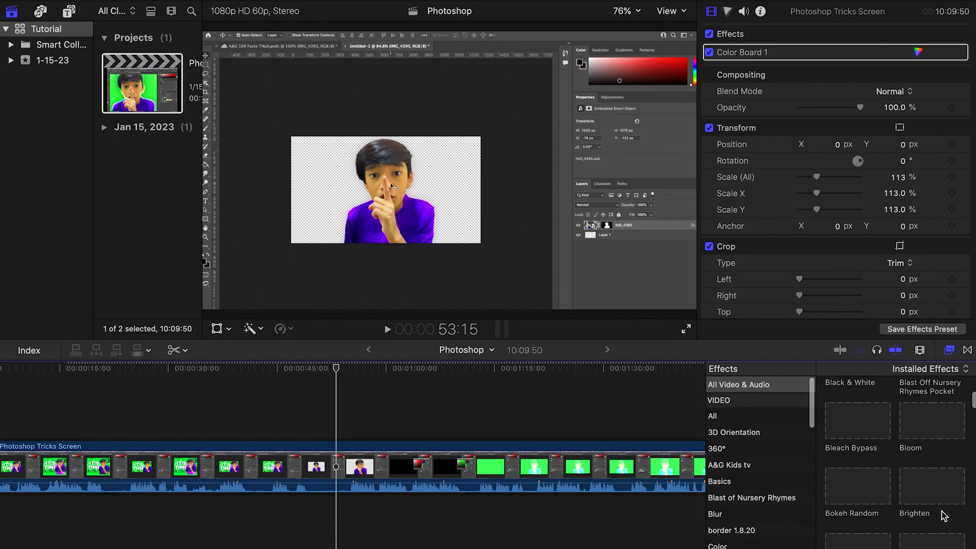
scroll(943, 515, "up", 15)
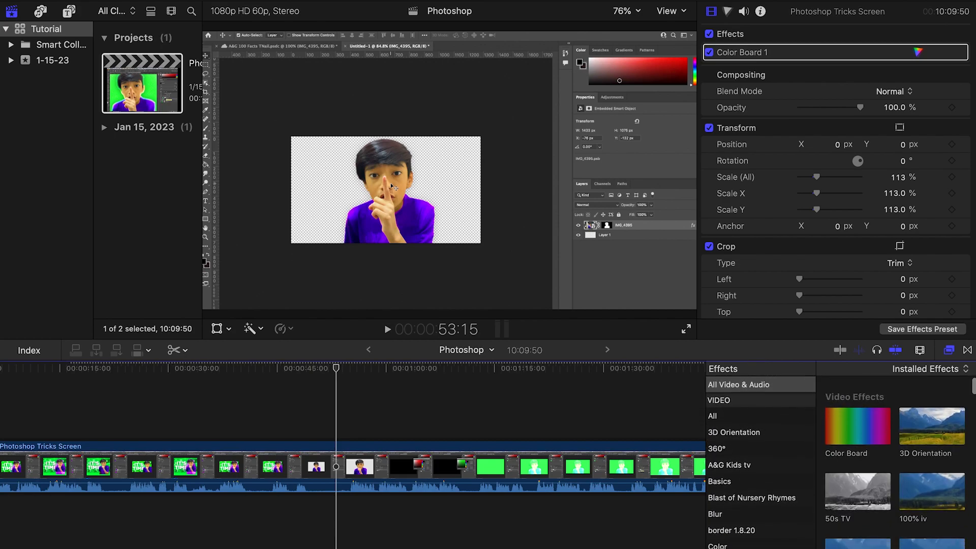
left_click(967, 349)
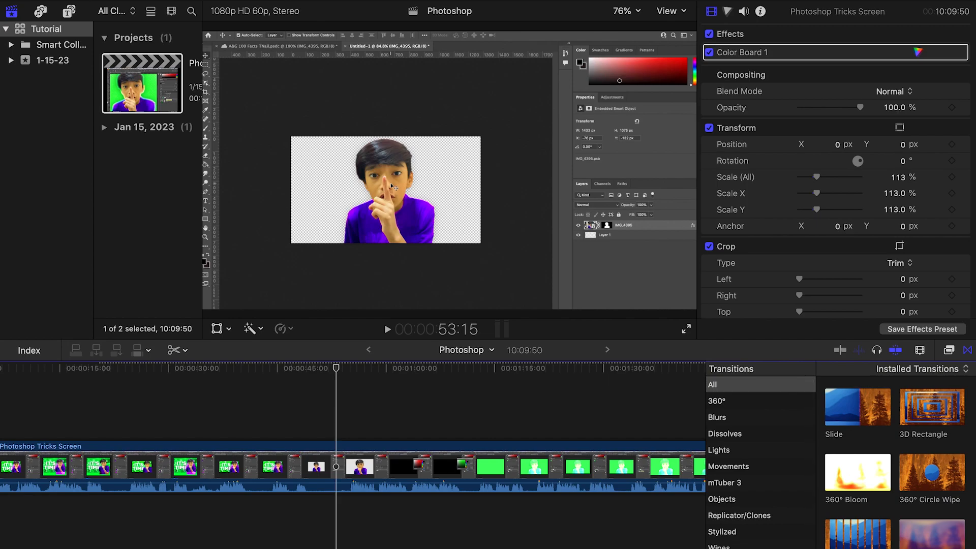
scroll(457, 406, "left", 3)
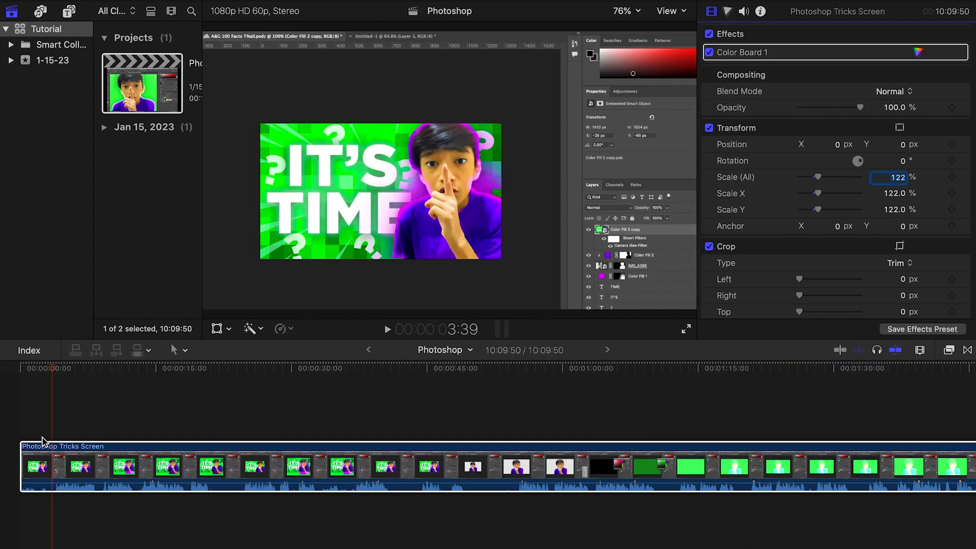
- Split the clip at 4:01 with the Blade tool and delete the part before the cut
key("b")
key("super+equal")
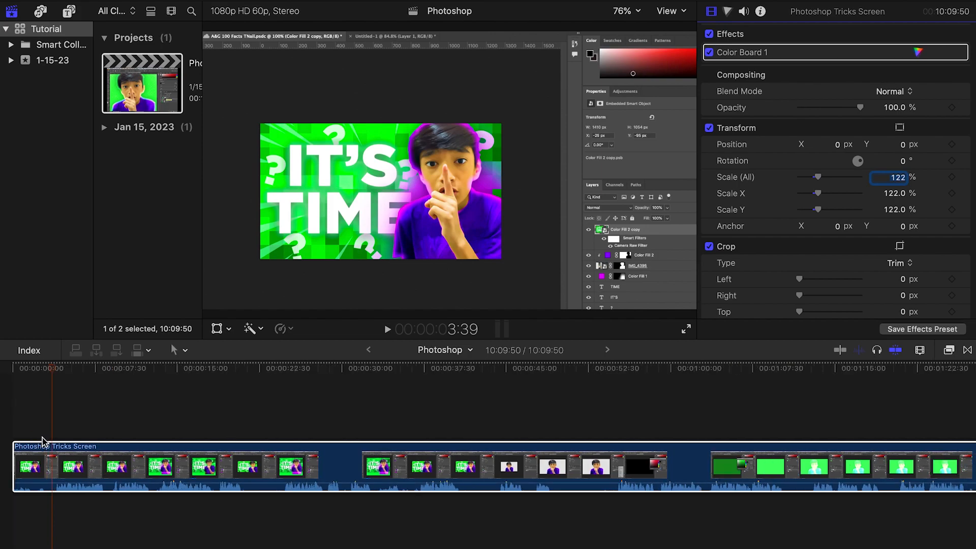
key("super+equal")
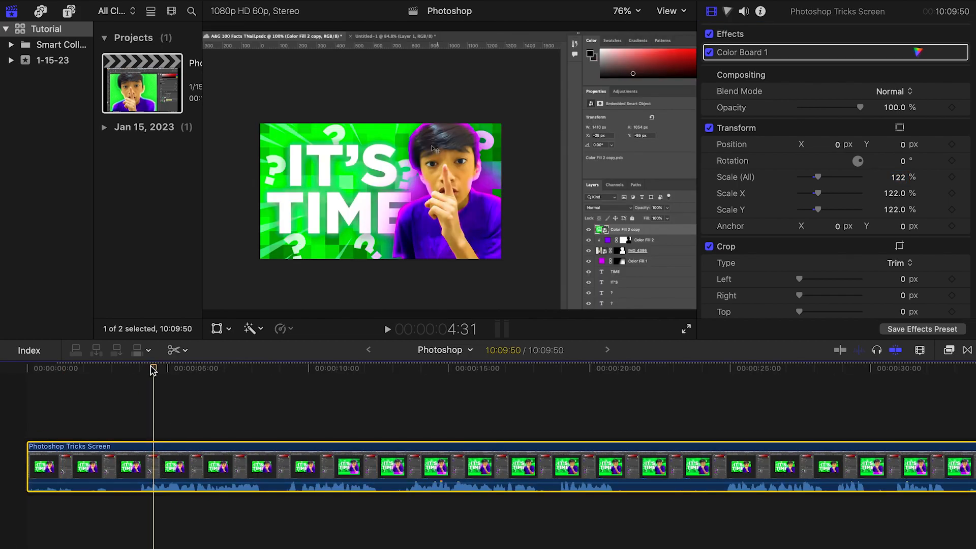
left_click_drag(135, 370, 140, 370)
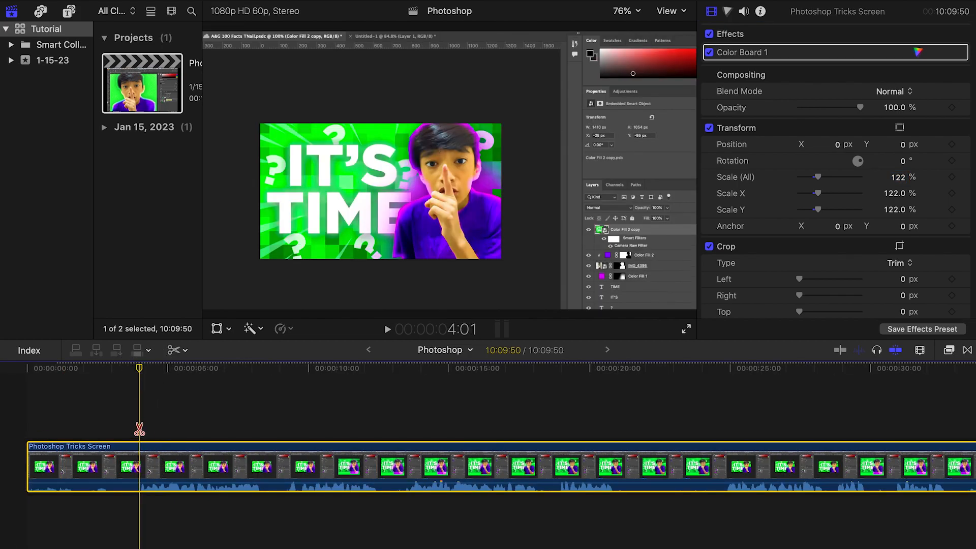
left_click(140, 466)
key("a")
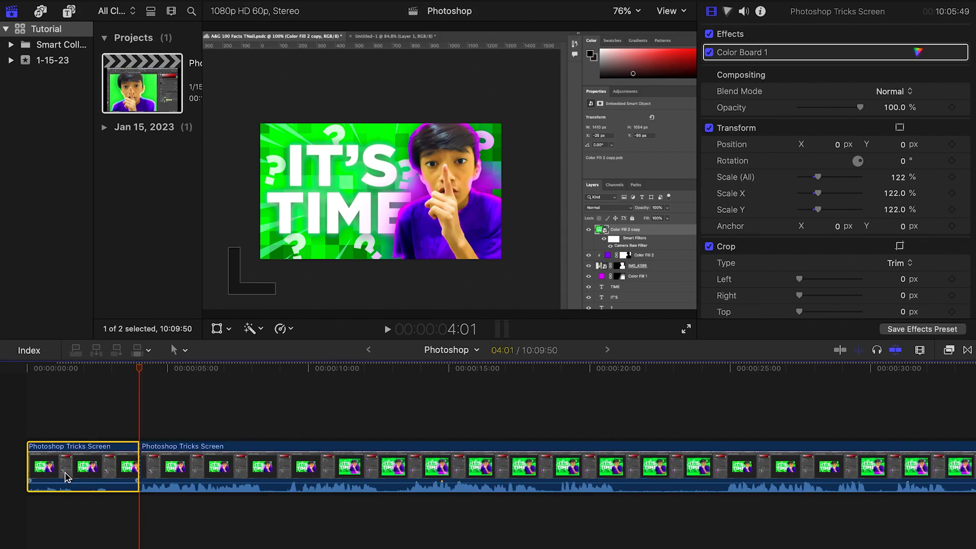
key("Delete")
- Blade the clip at 4:20 and again about one second further along, and check the cuts
left_click(146, 472)
key("b")
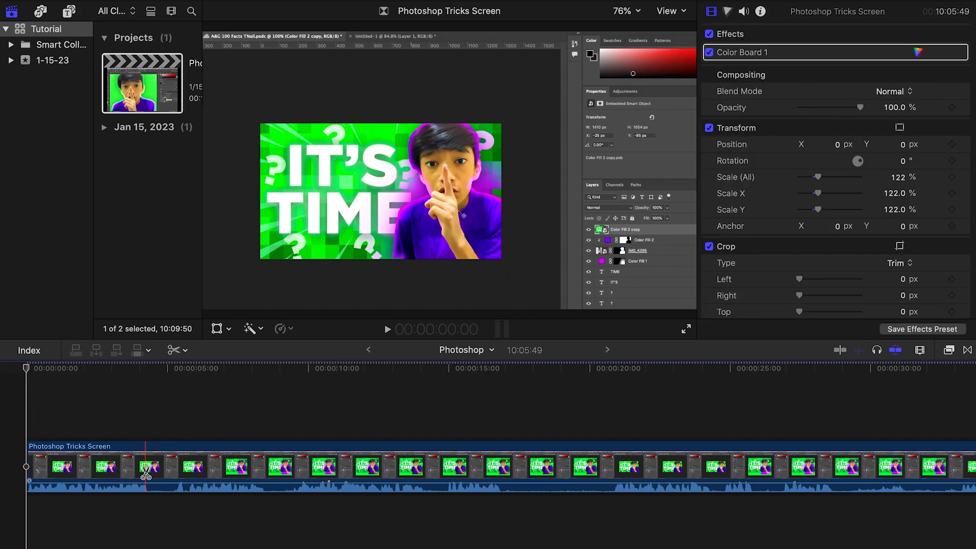
left_click(147, 467)
left_click(175, 466)
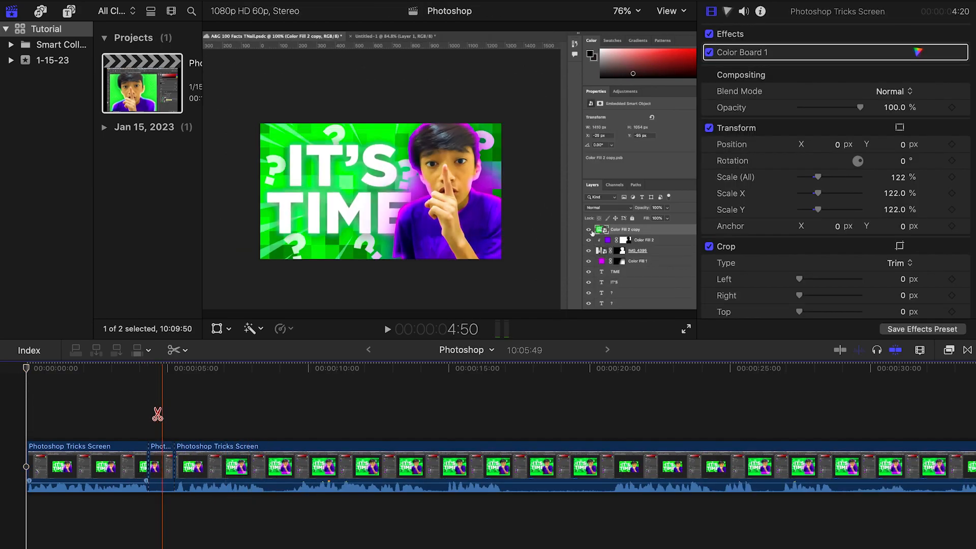
key("space")
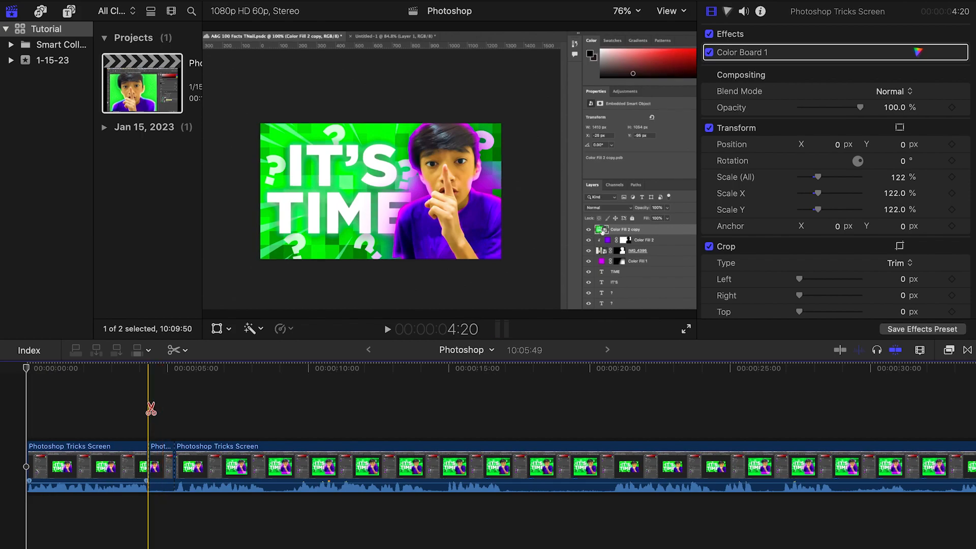
key("space")
- Try enlarging the first segment to 259% scale, shifting its X position to 620 px and adjusting its Y position
key("a")
left_click(87, 425)
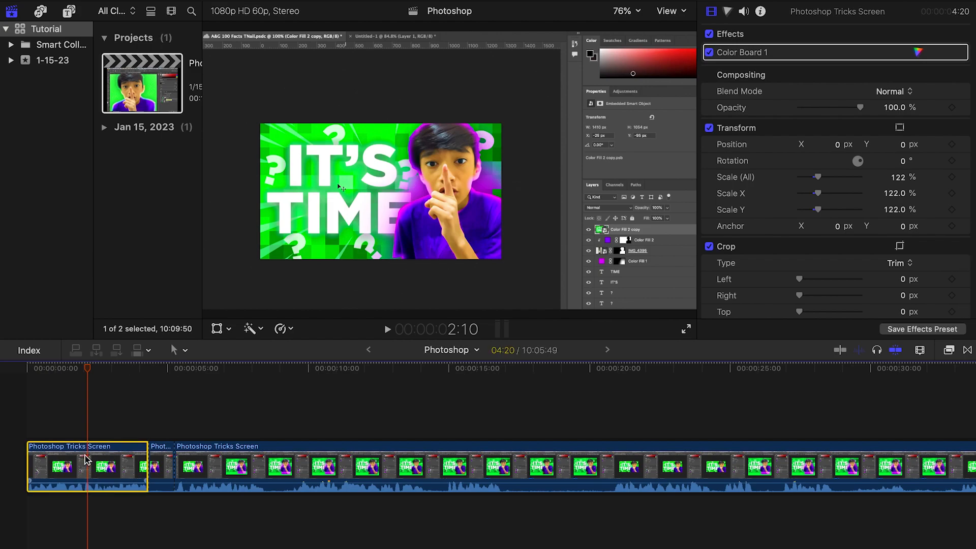
left_click_drag(903, 177, 900, 178)
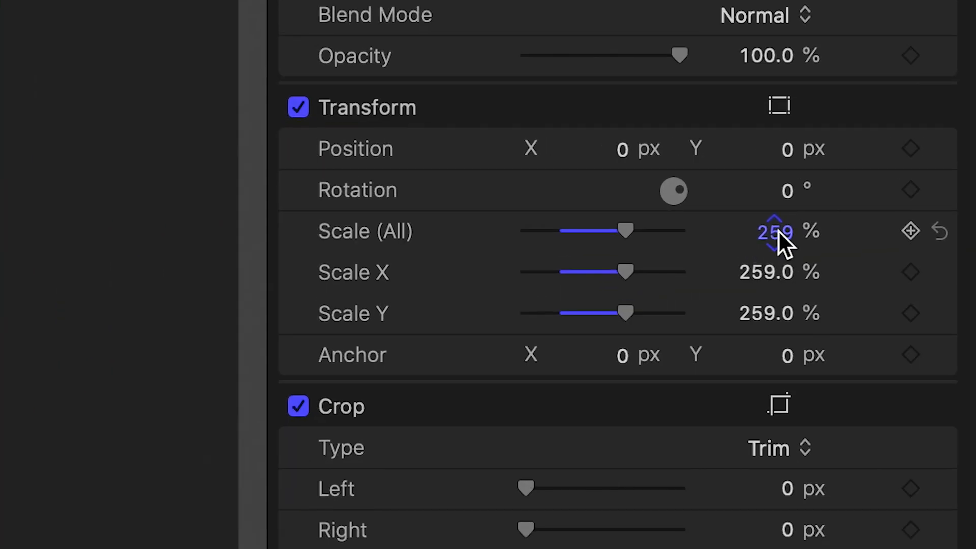
left_click(839, 147)
left_click_drag(839, 147, 840, 121)
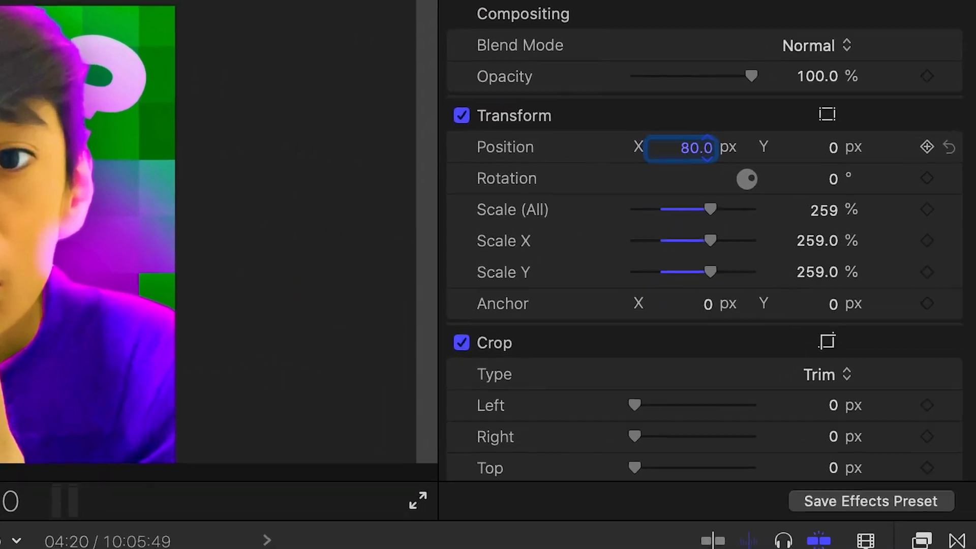
left_click_drag(681, 148, 711, 153)
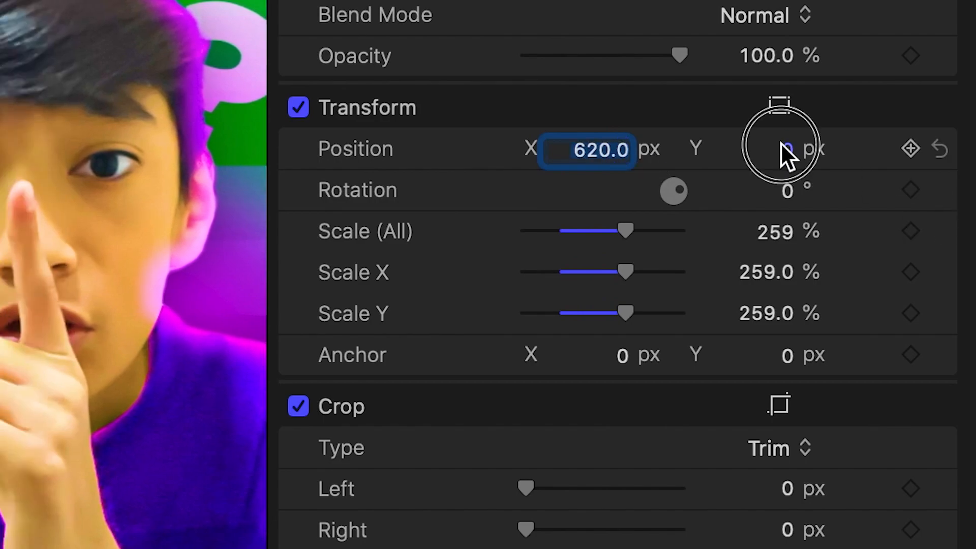
left_click_drag(788, 151, 788, 132)
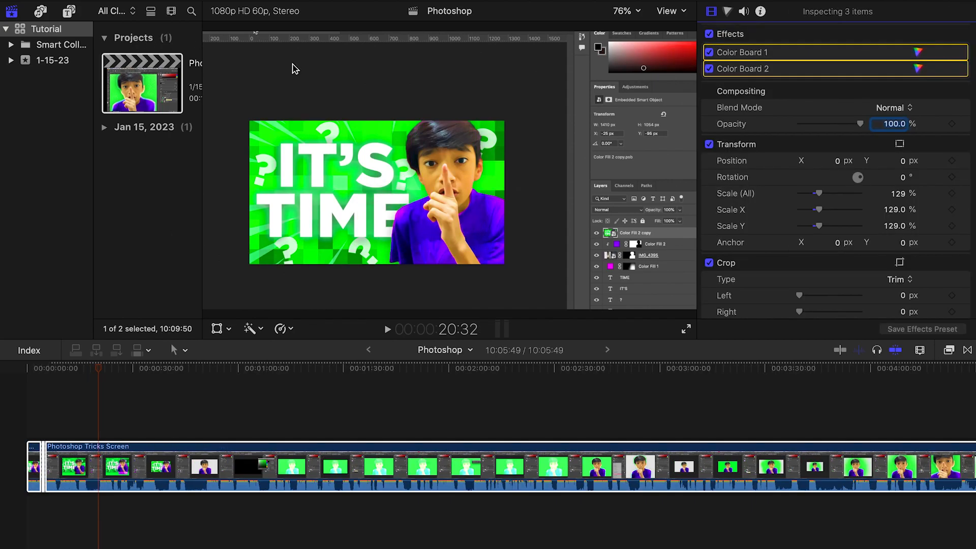
- Use the Blade tool to isolate a segment 7:22 long that ends near 1:15, and select it
key("b")
left_click_drag(169, 367, 99, 368)
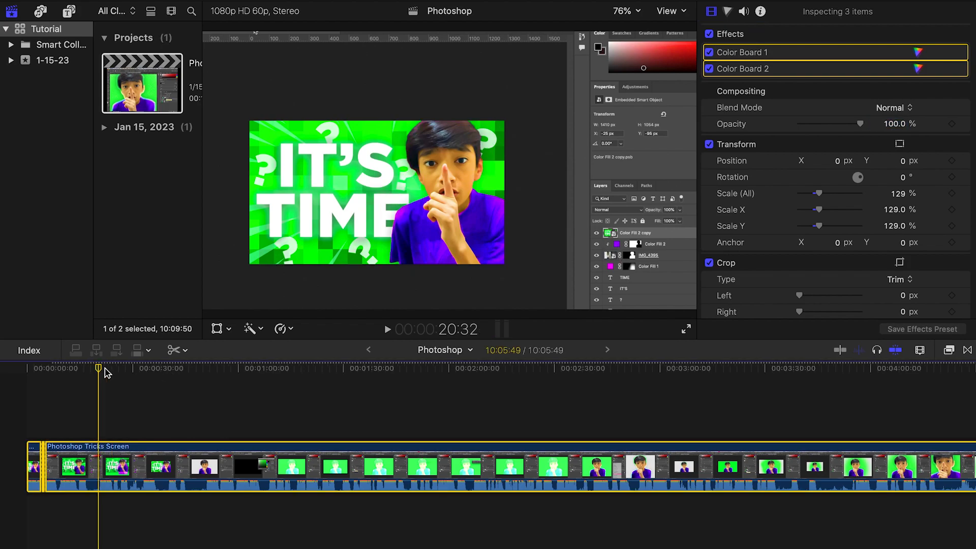
left_click(266, 369)
key("super+equal")
key("super+equal")
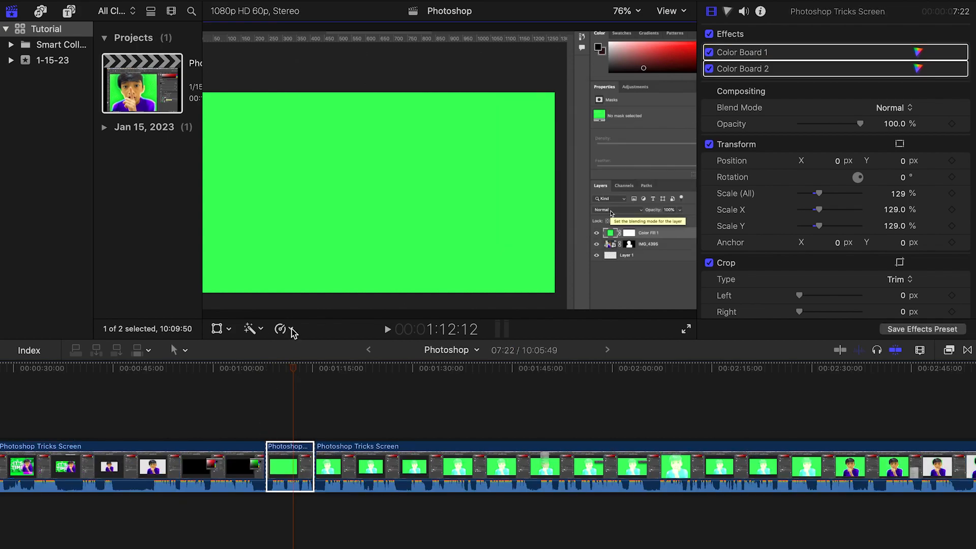
- View the retiming options for the isolated segment and look at its on-screen Transform controls
left_click(291, 329)
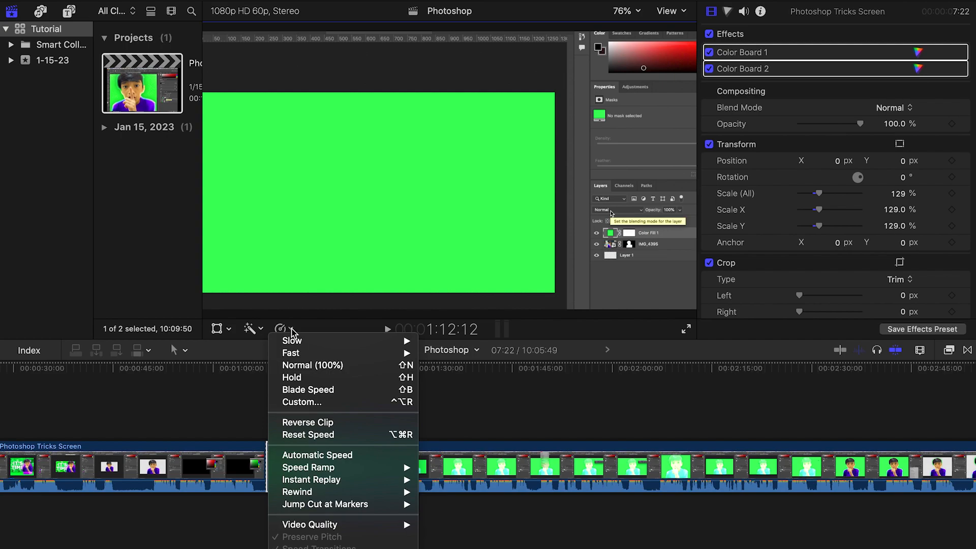
left_click(307, 423)
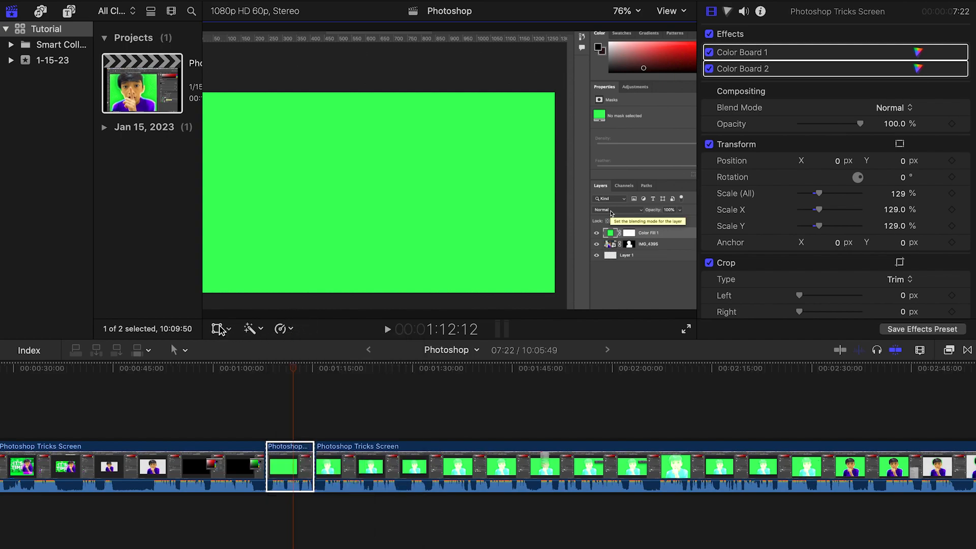
left_click(217, 328)
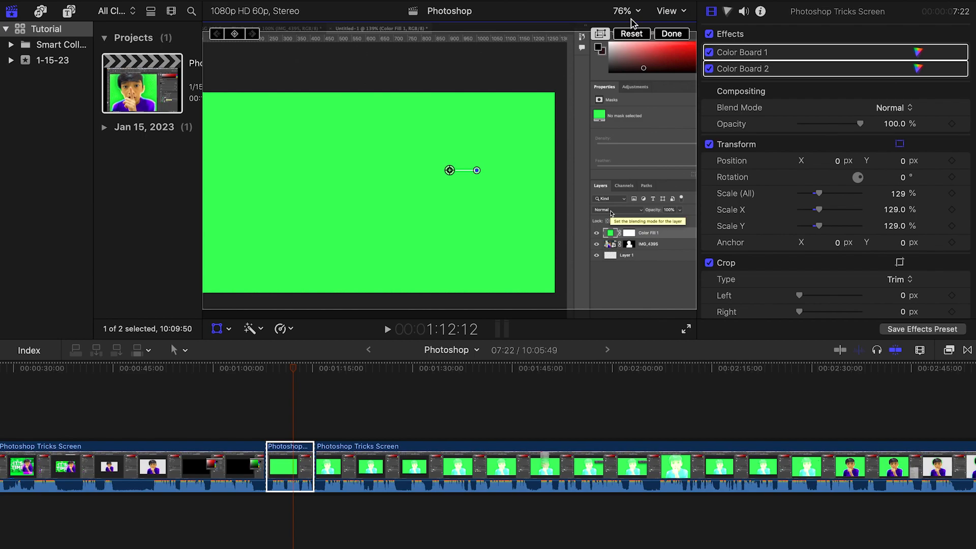
left_click(348, 422)
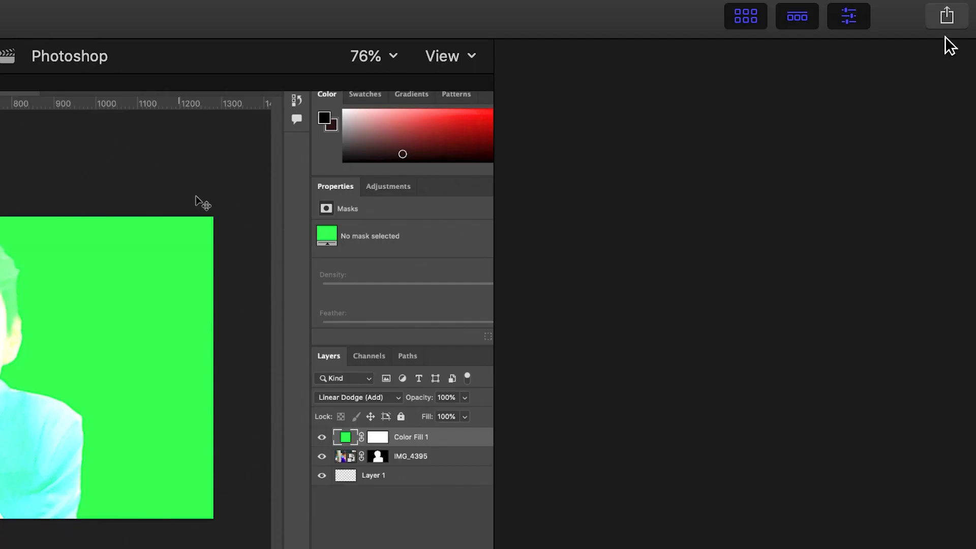
- Try exporting the project with Export File (default), titled "Photoshop DONE", and cancel before saving to the Desktop
left_click(946, 16)
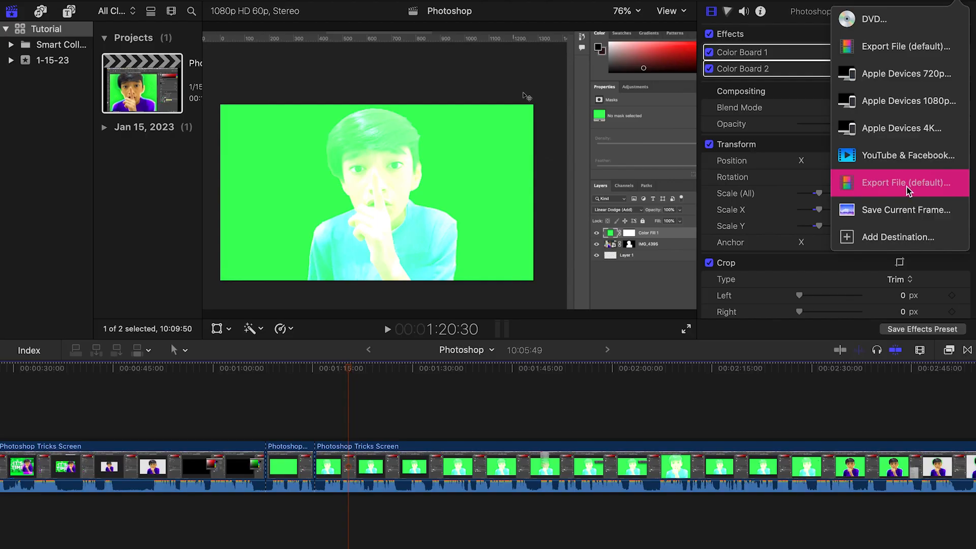
left_click(883, 188)
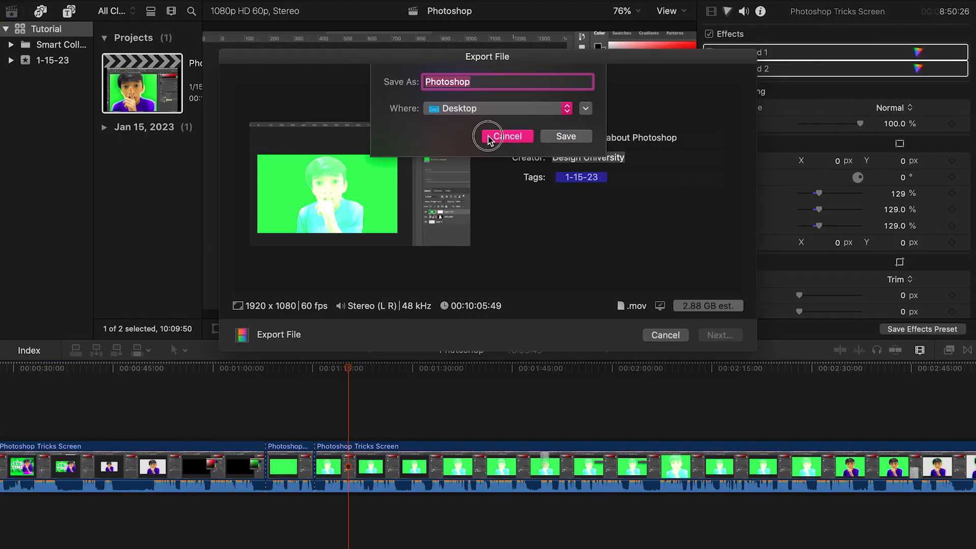
left_click(505, 133)
left_click(555, 117)
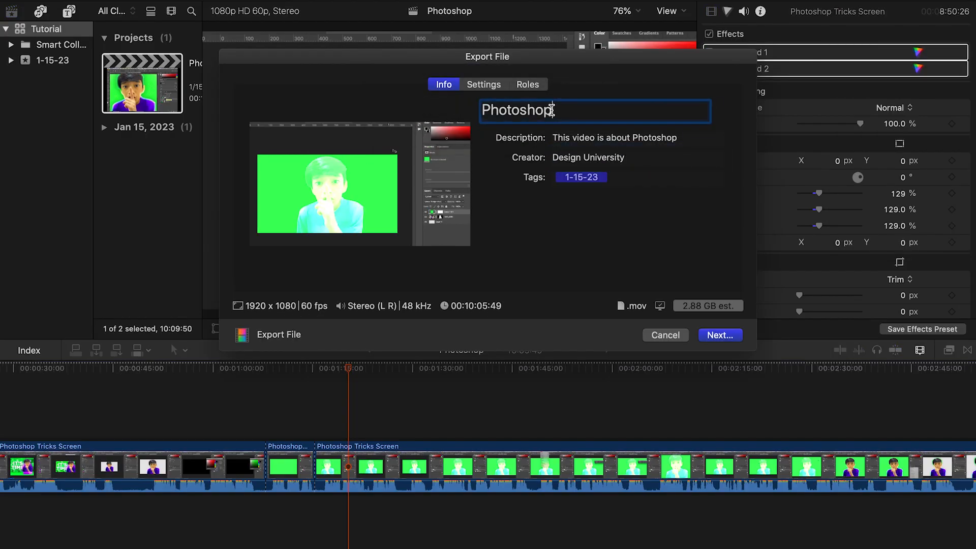
left_click_drag(556, 110, 470, 110)
left_click(555, 110)
type("DONE")
left_click_drag(632, 111, 440, 116)
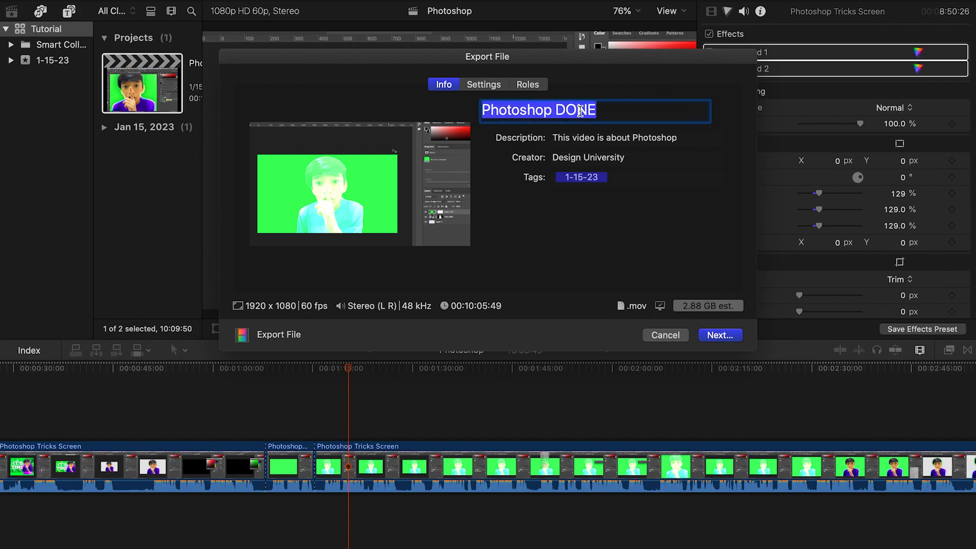
left_click(720, 335)
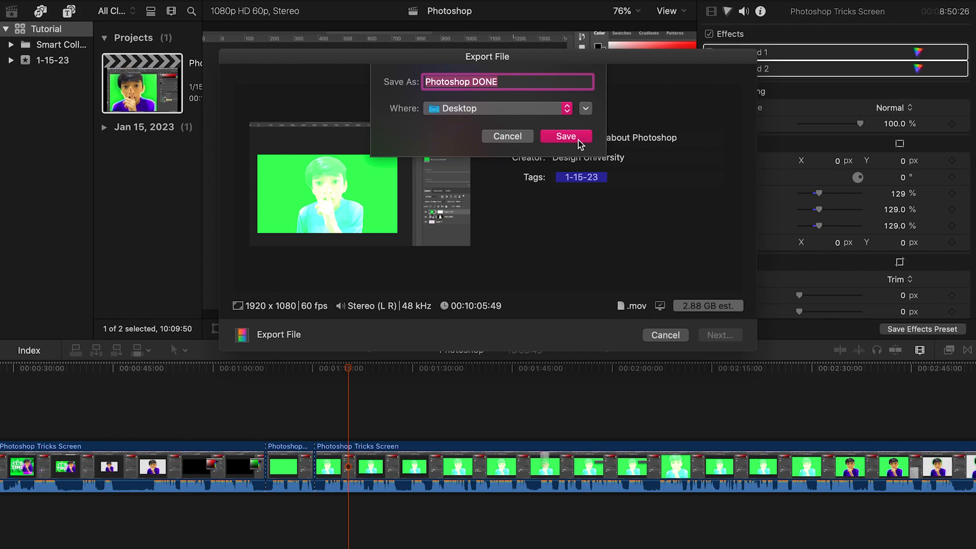
left_click(502, 136)
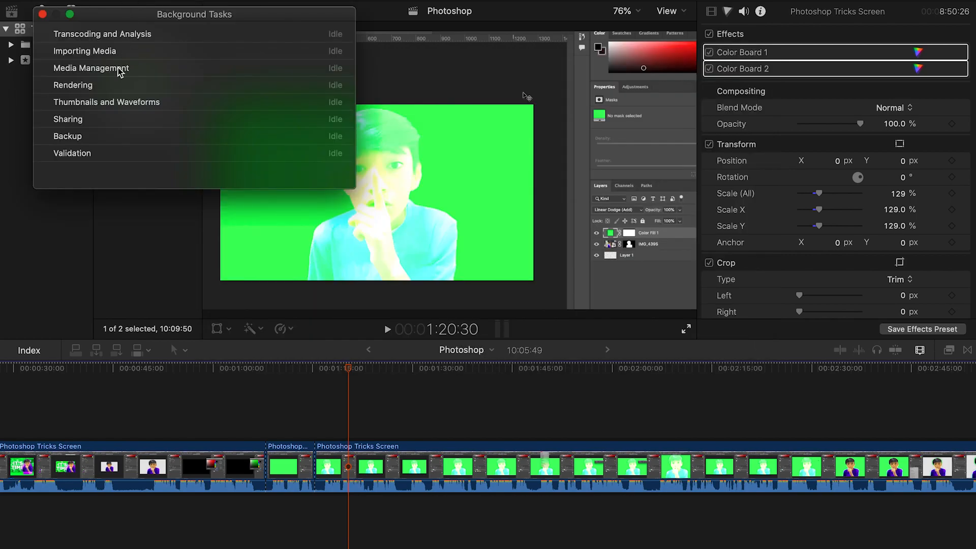
- Dismiss the background tasks list and close the Tutorial library
left_click(413, 14)
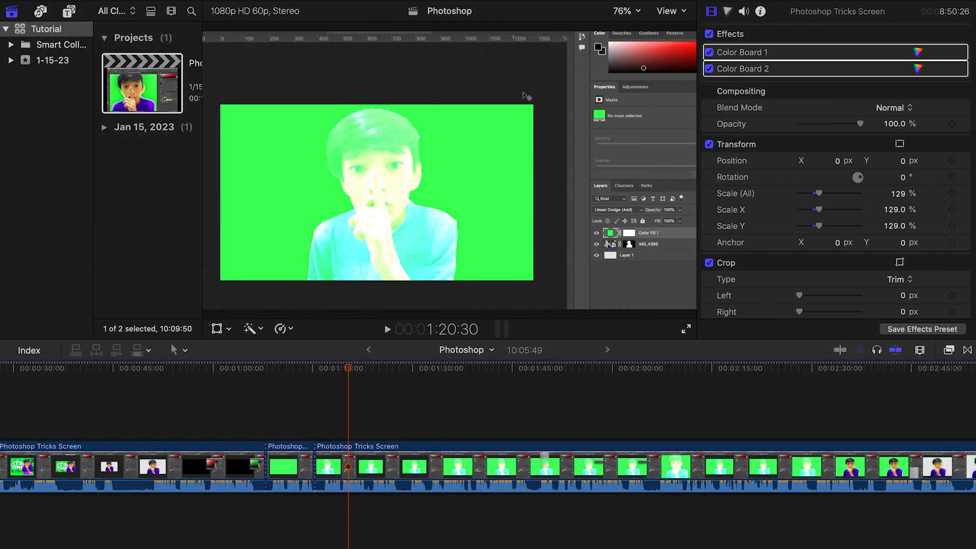
right_click(56, 32)
left_click(87, 236)
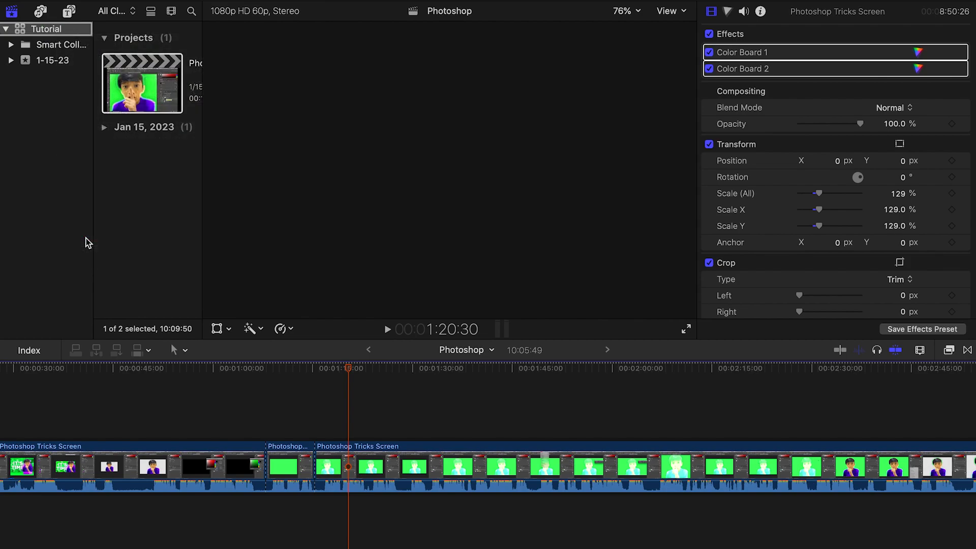